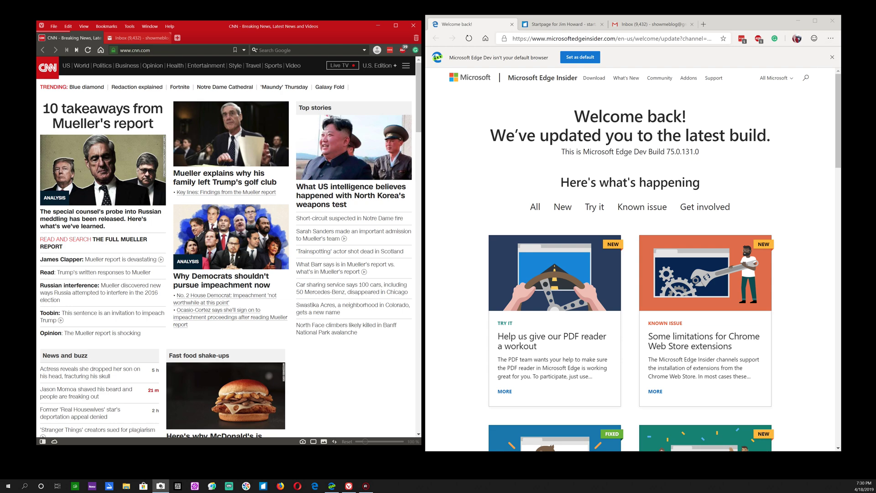
Move the Camera window over the CNN page, then bring the CNN browser window in front of it
left_click_drag(625, 28, 227, 72)
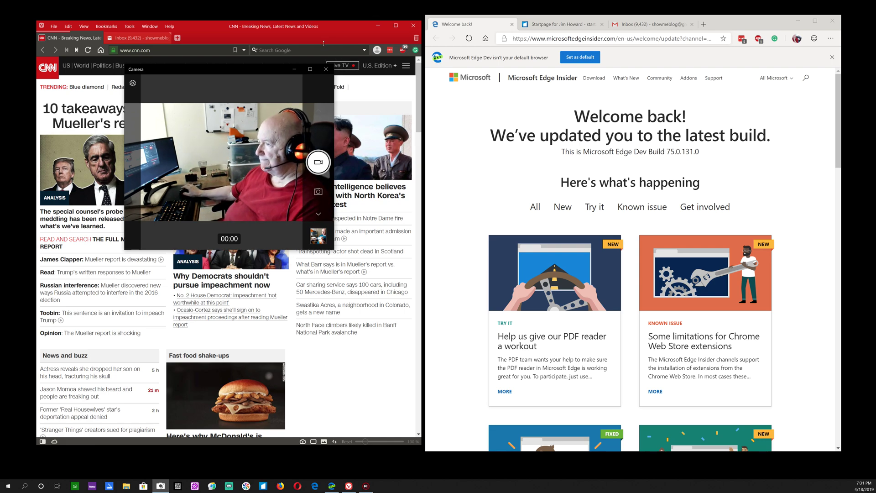
left_click(330, 33)
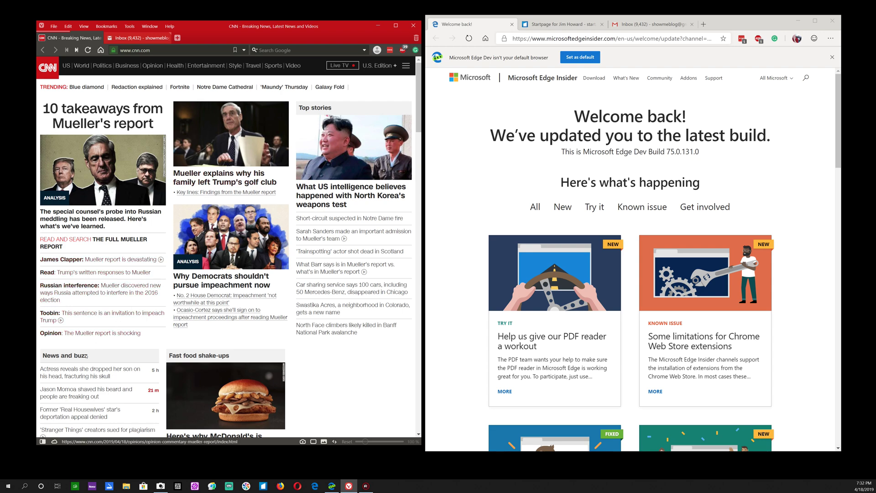
Open Windows Settings and place its window across the two browser windows
left_click(8, 485)
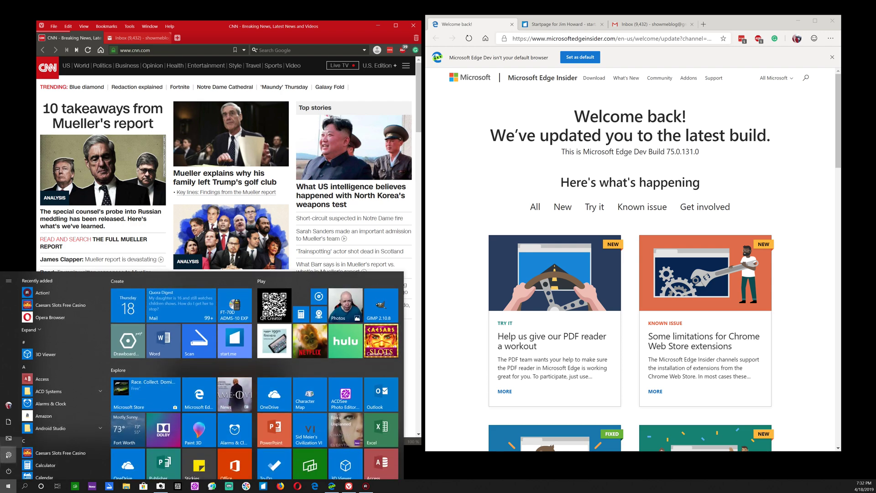
left_click(8, 454)
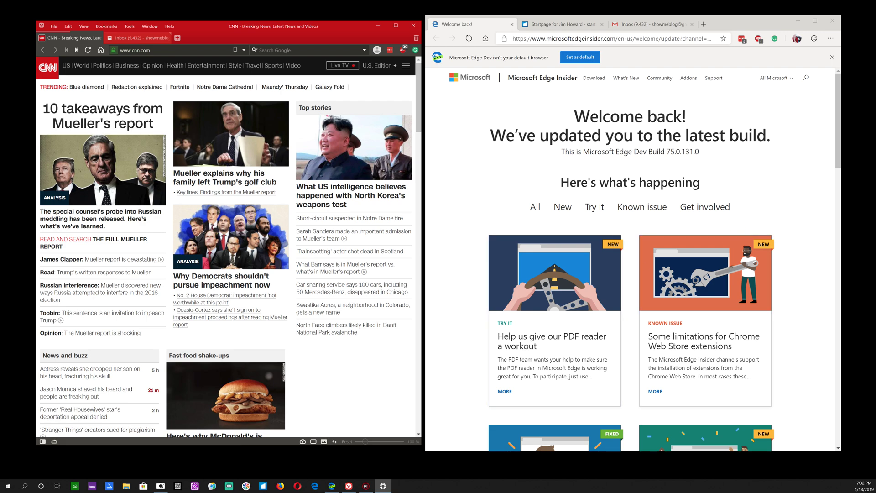
left_click_drag(843, 10, 430, 65)
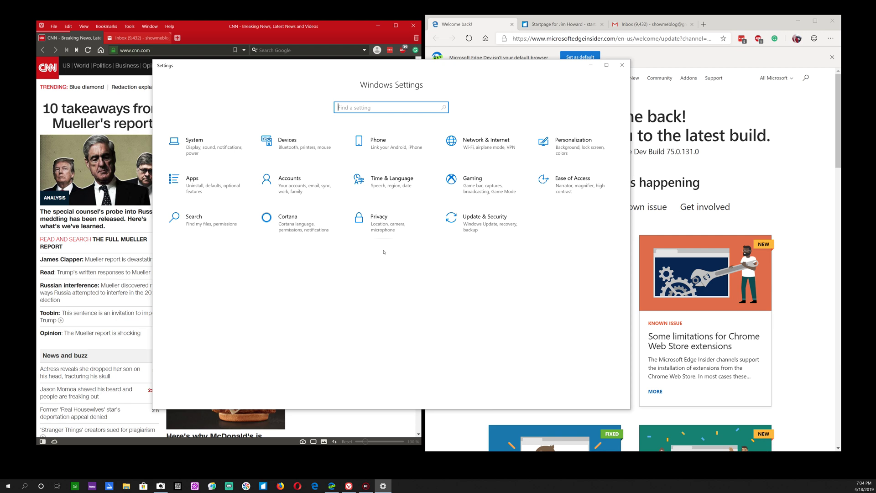
Set Microsoft Edge Dev as the default web browser in the default apps settings, then close Settings
left_click(201, 180)
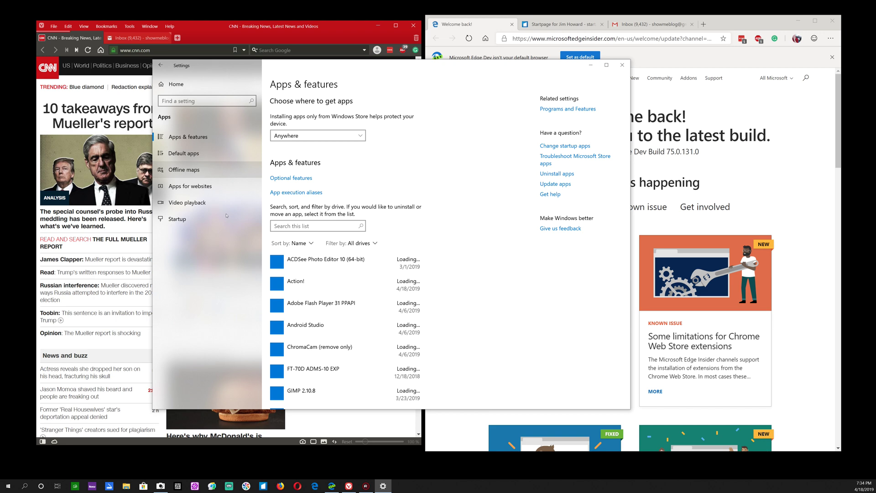
left_click(183, 156)
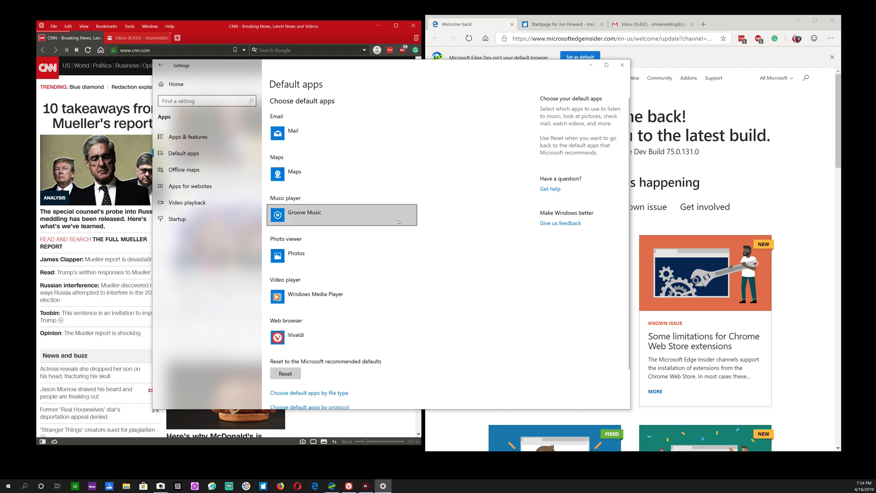
scroll(456, 281, "down", 1)
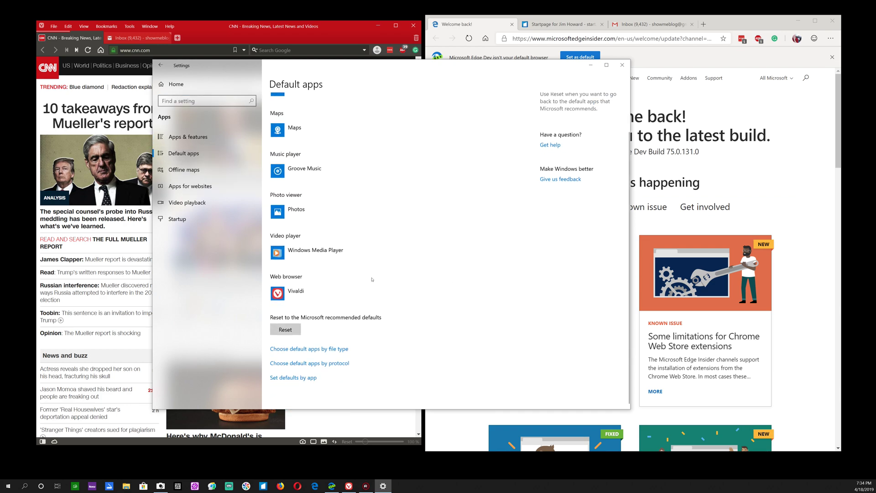
left_click(331, 288)
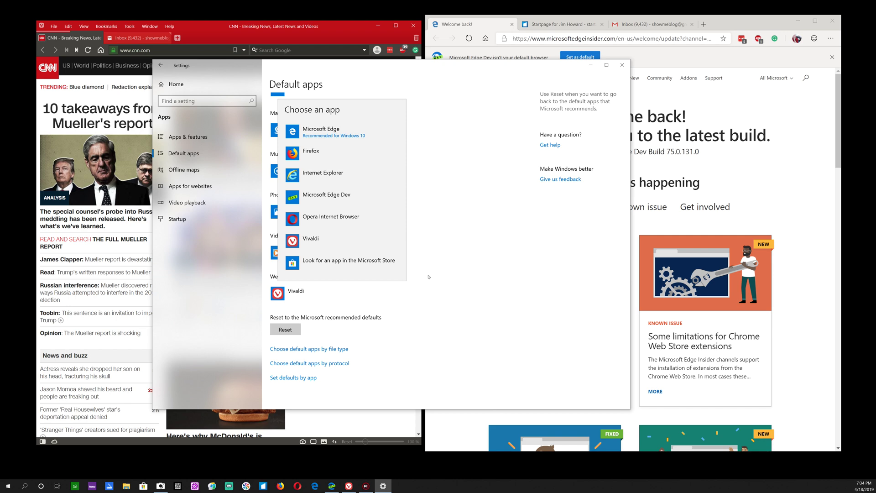
left_click(335, 201)
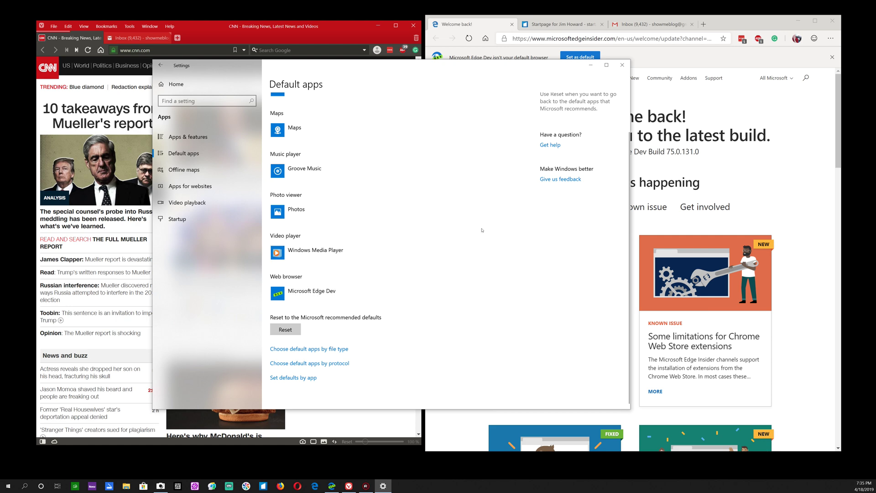
left_click(622, 64)
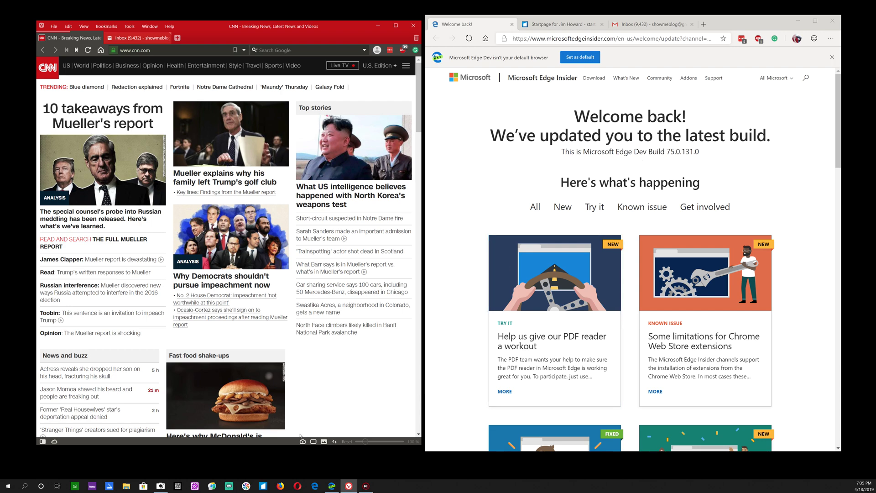
Bring the Camera window back to the front and widen it to the edge of the CNN browser window
left_click(161, 485)
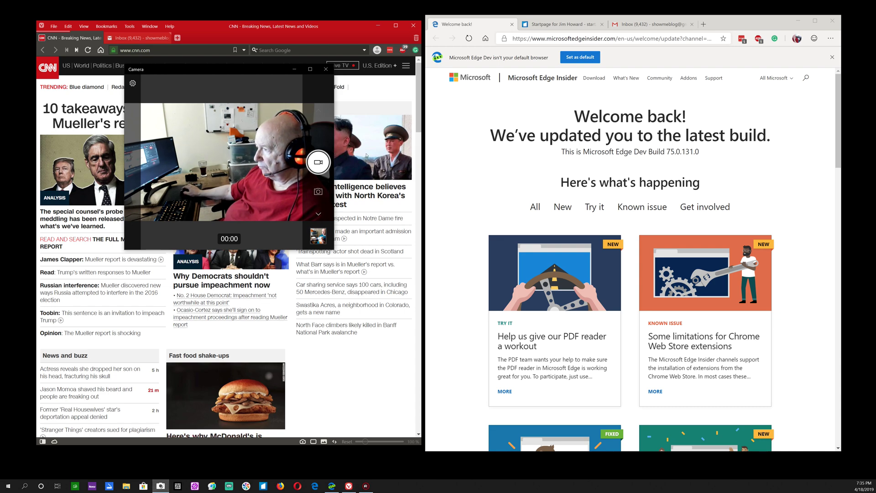
left_click_drag(334, 143, 421, 142)
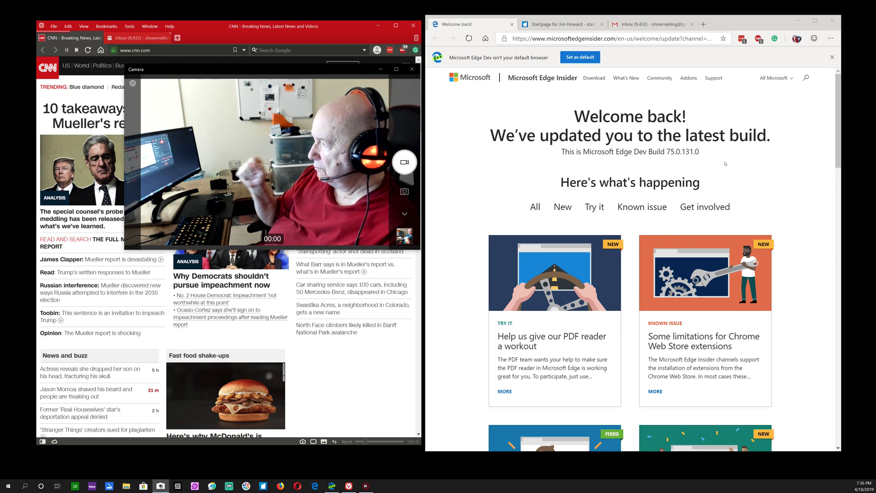
Dismiss the default browser notice above the Microsoft Edge Insider welcome page
scroll(683, 183, "down", 3)
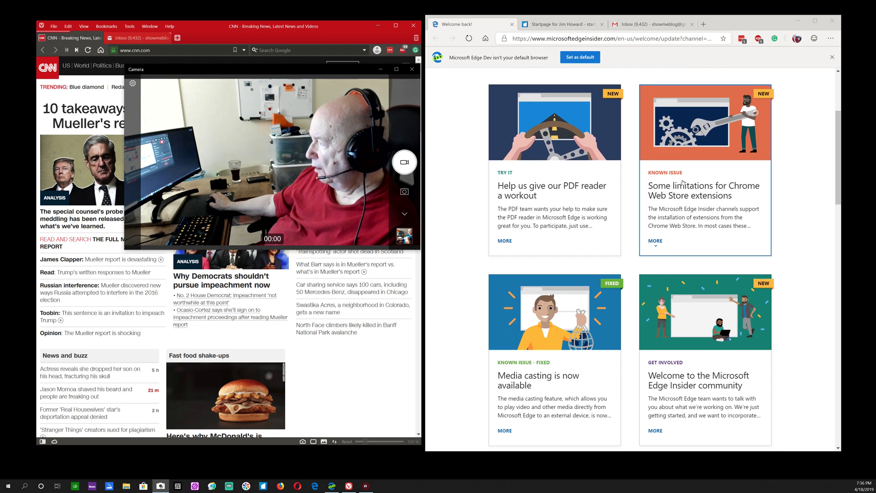
scroll(681, 180, "up", 3)
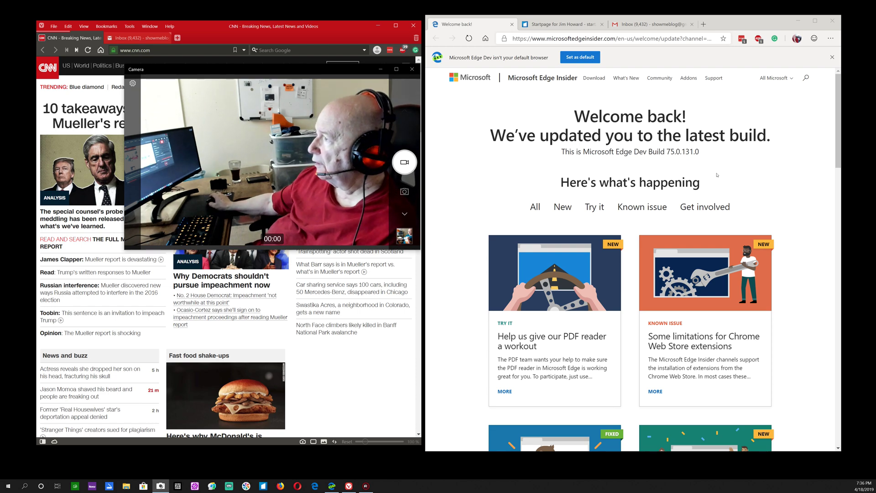
left_click(831, 57)
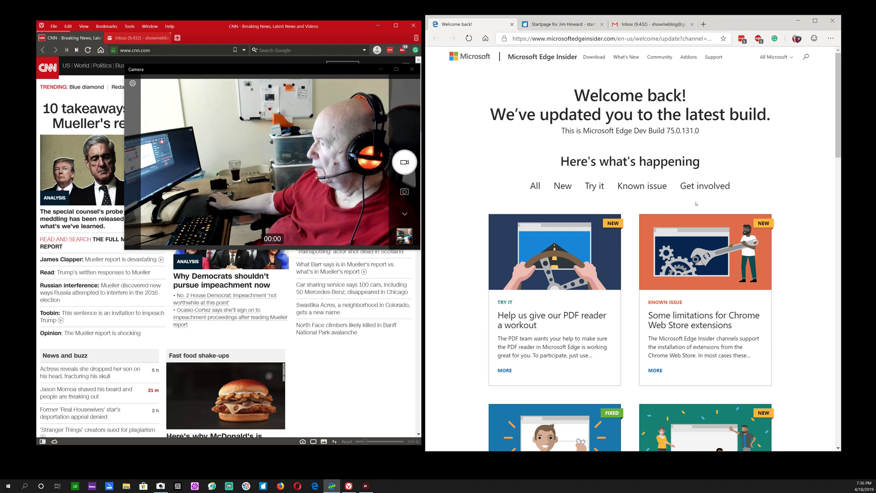
Examine the Edge Insider welcome page, including its tip cards, the Coming soon features and the recent blog posts, and return to its start
scroll(739, 219, "down", 1)
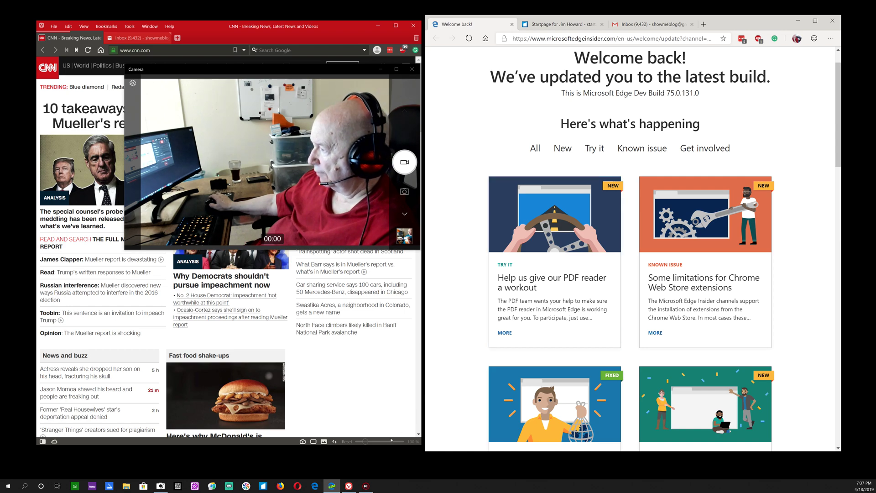
mouse_move(346, 490)
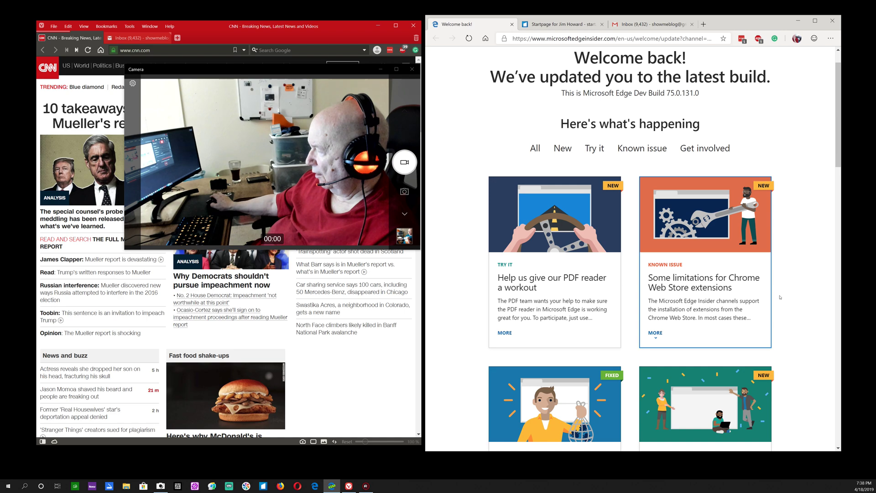
scroll(771, 299, "down", 1)
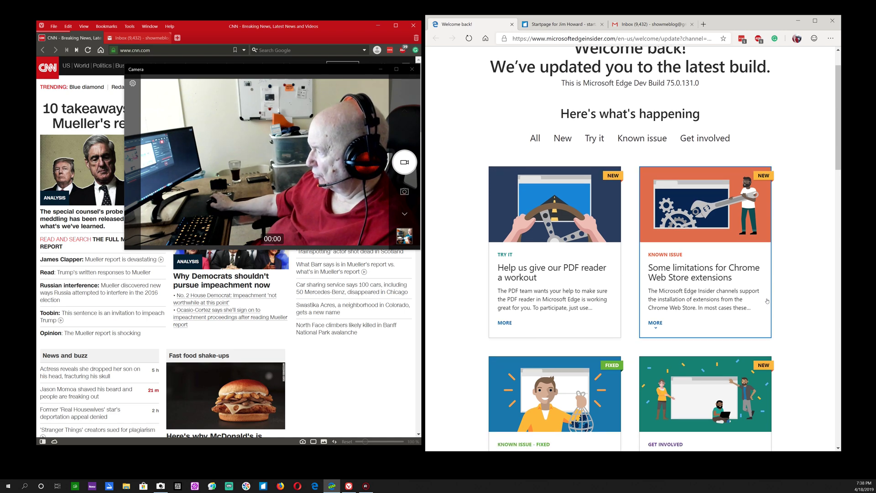
scroll(765, 301, "down", 3)
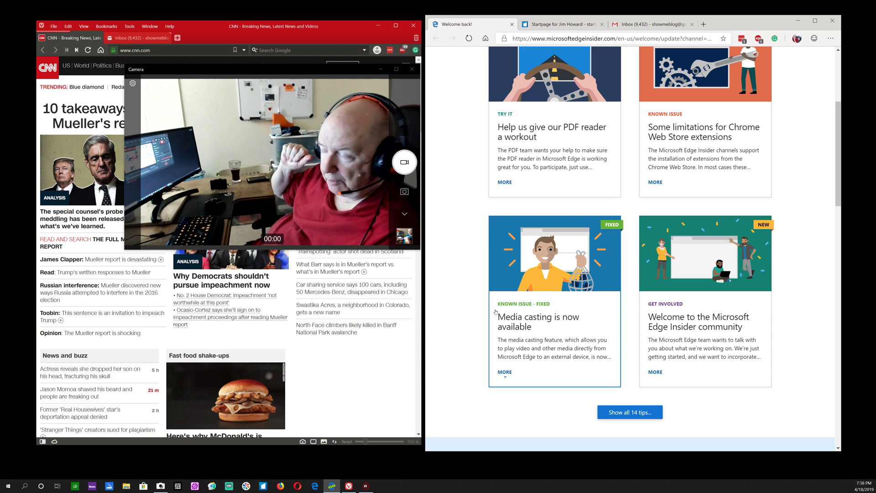
scroll(628, 371, "down", 1)
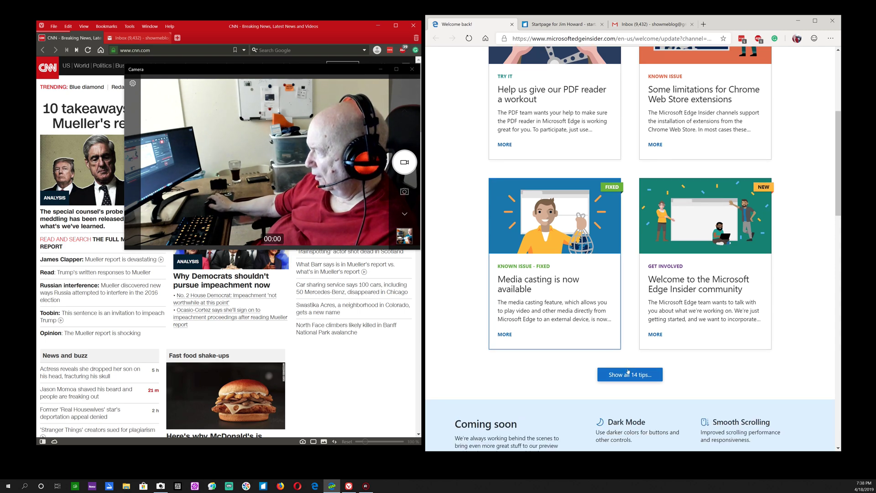
scroll(679, 353, "down", 2)
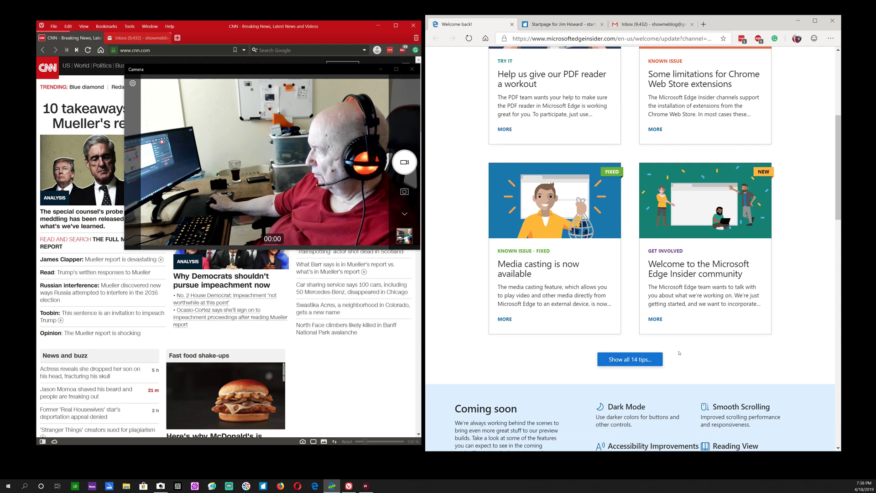
scroll(680, 353, "down", 4)
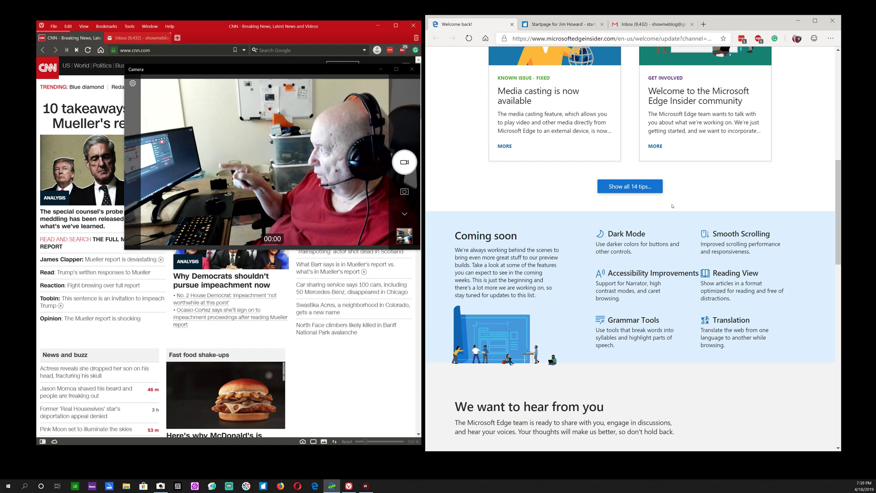
scroll(644, 194, "down", 5)
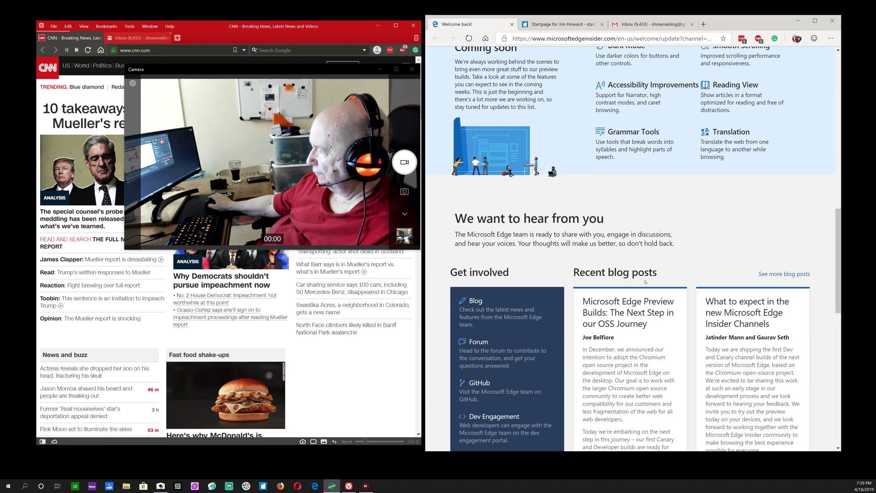
scroll(645, 284, "down", 2)
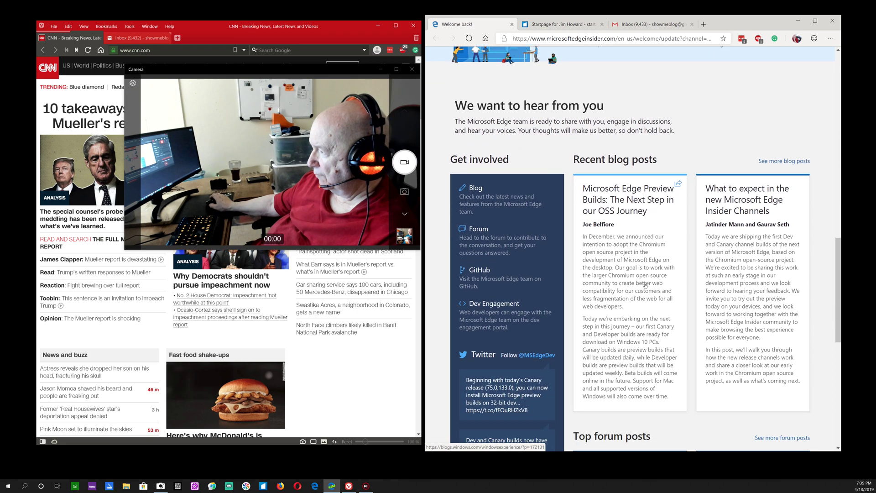
scroll(641, 287, "down", 3)
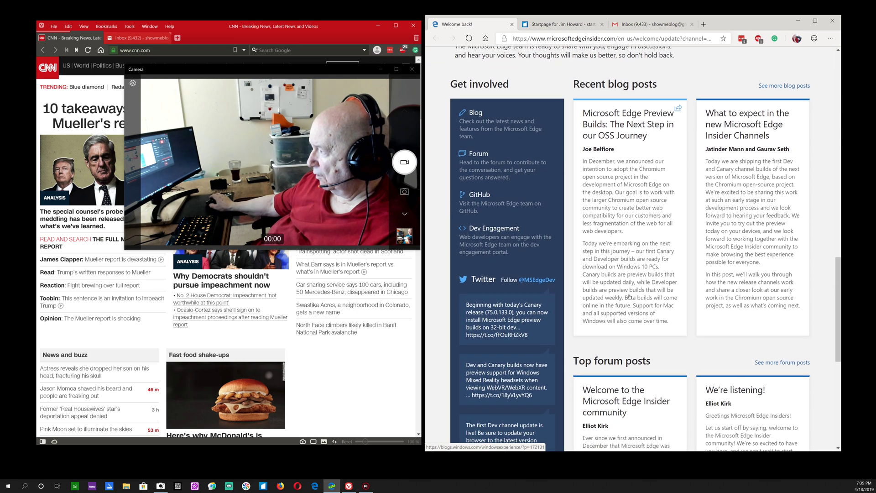
scroll(627, 299, "down", 2)
scroll(589, 273, "up", 10)
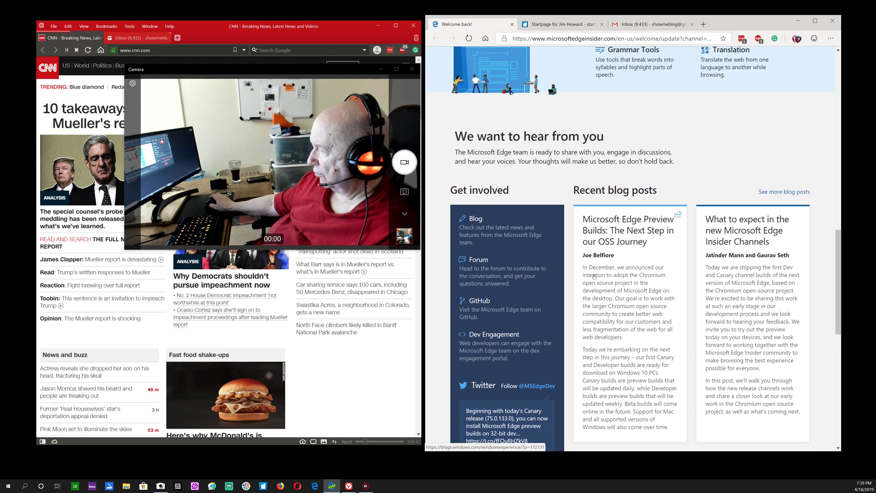
scroll(590, 273, "up", 8)
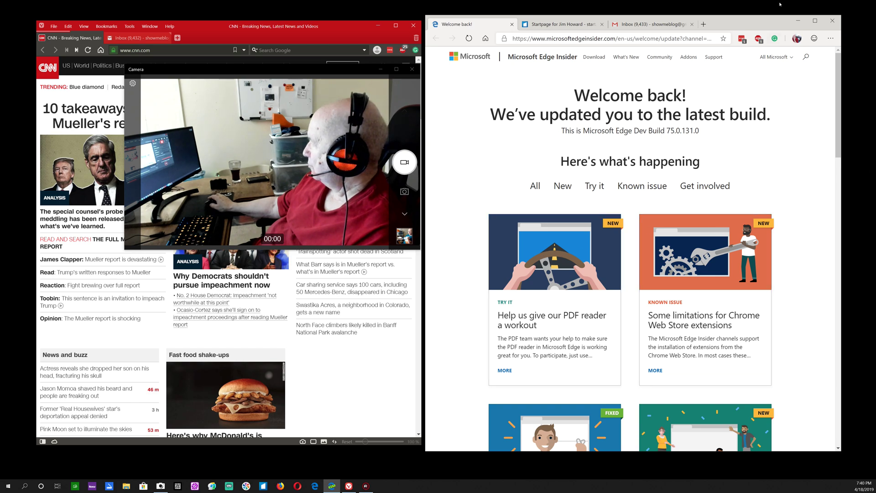
Minimize the Edge Dev window and move the Action! recorder window to the middle of the empty desktop area
left_click(797, 20)
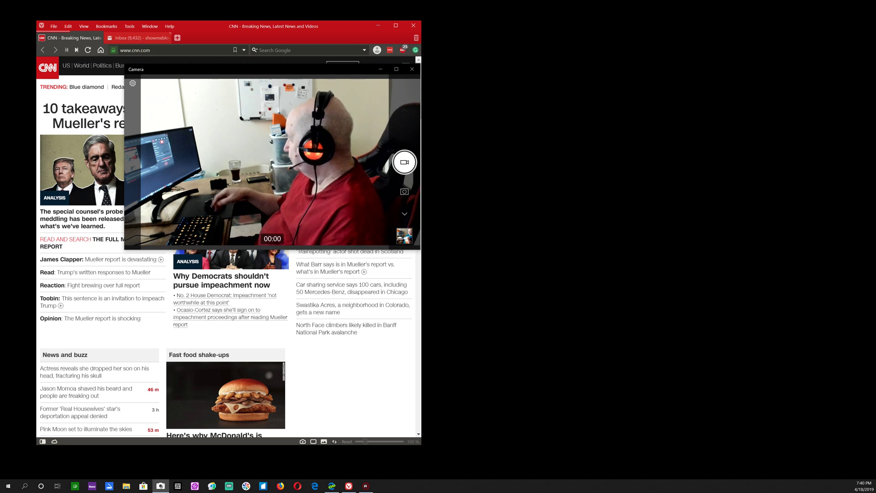
left_click_drag(875, 18, 613, 27)
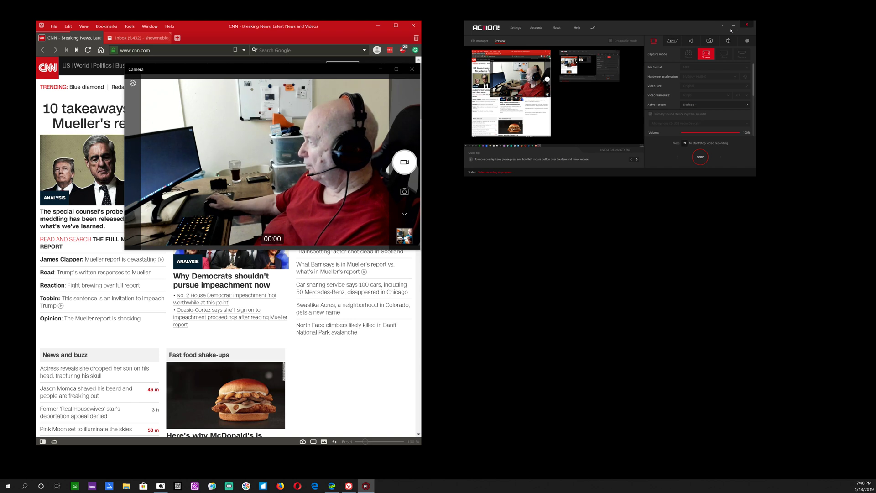
left_click_drag(678, 31, 691, 180)
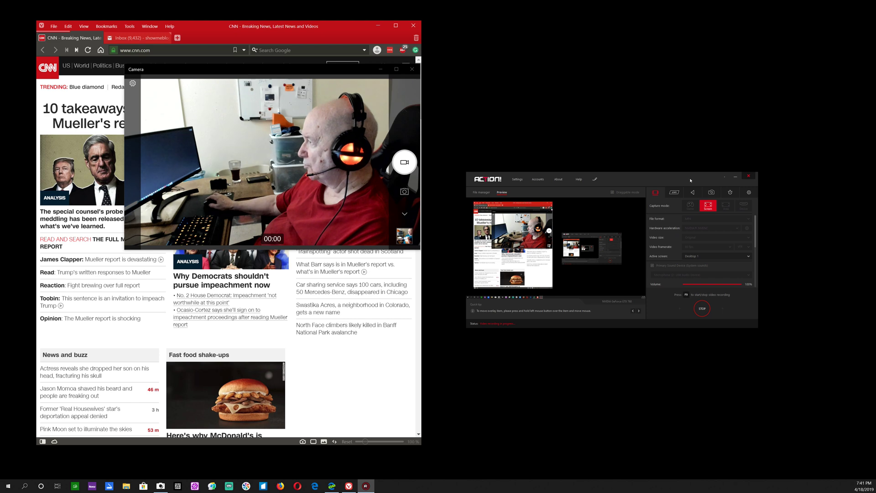
Minimize and restore the Action! recorder window, then hide it so that it also leaves the taskbar
left_click(735, 178)
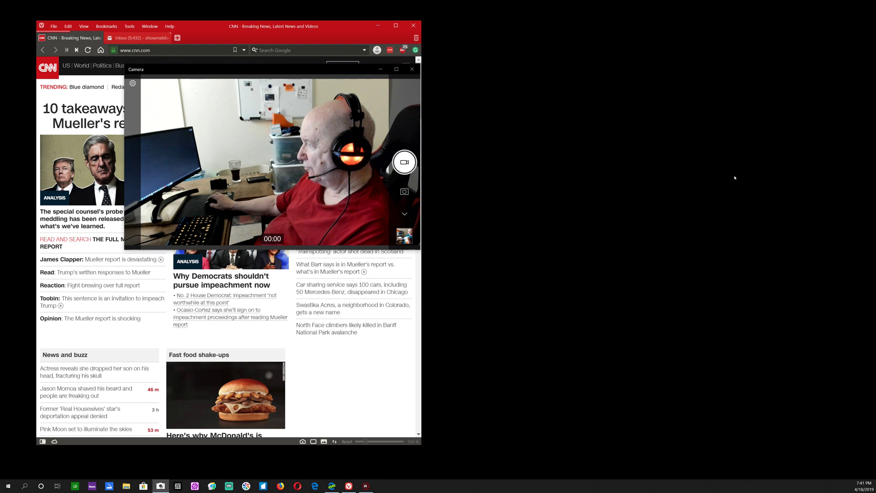
left_click(365, 485)
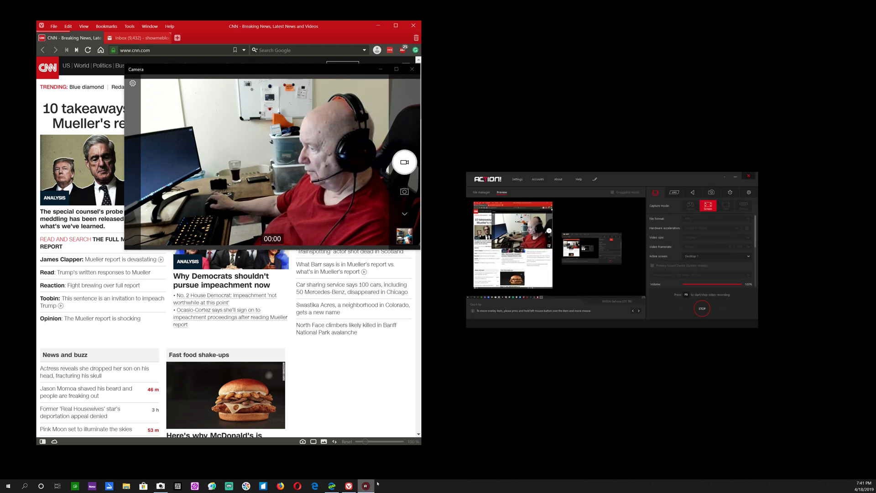
left_click(725, 178)
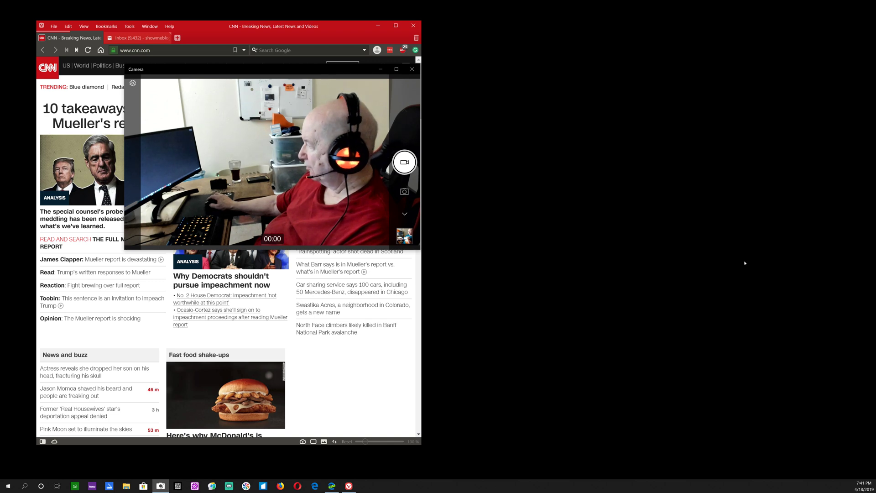
left_click(844, 7)
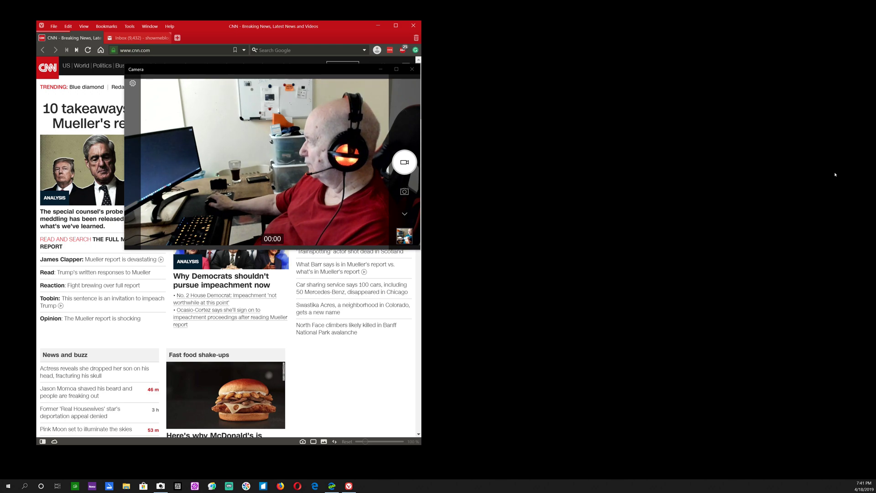
Place the Camera window in the desktop's upper-left corner and the Vivaldi browser window directly beside it without overlap
left_click_drag(362, 30, 733, 35)
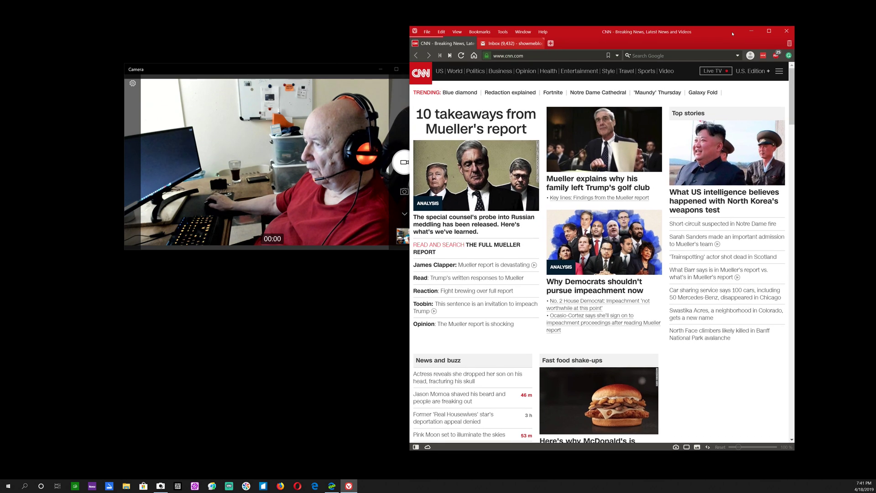
left_click_drag(356, 71, 253, 7)
left_click_drag(711, 37, 645, 31)
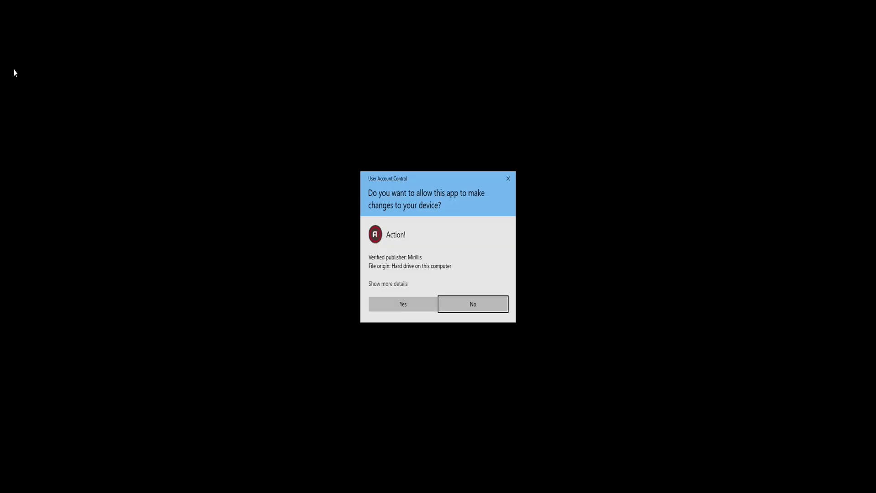
Allow Action! to make changes to the device and move its recorder window off the browser, past the desktop's right edge
left_click(403, 304)
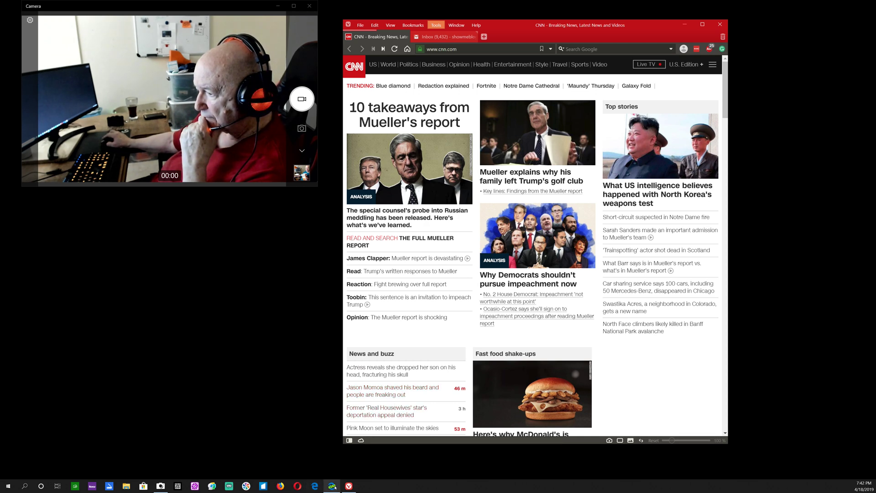
mouse_move(346, 486)
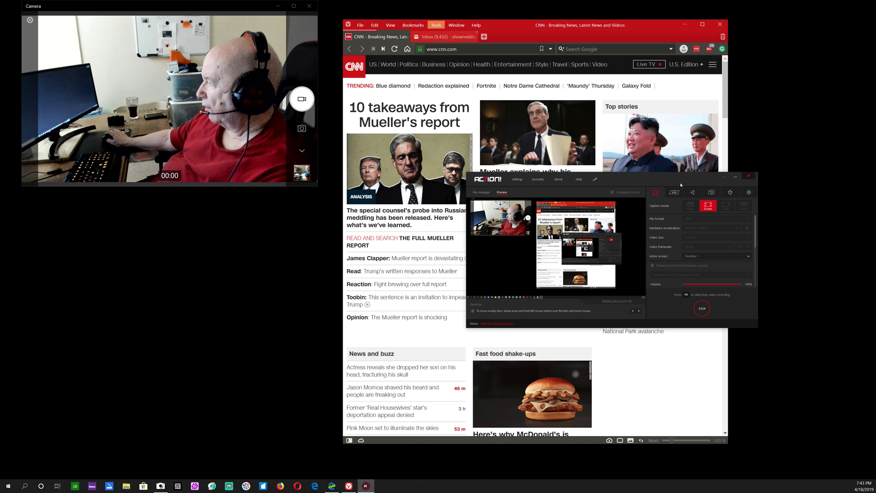
left_click_drag(674, 182, 604, 220)
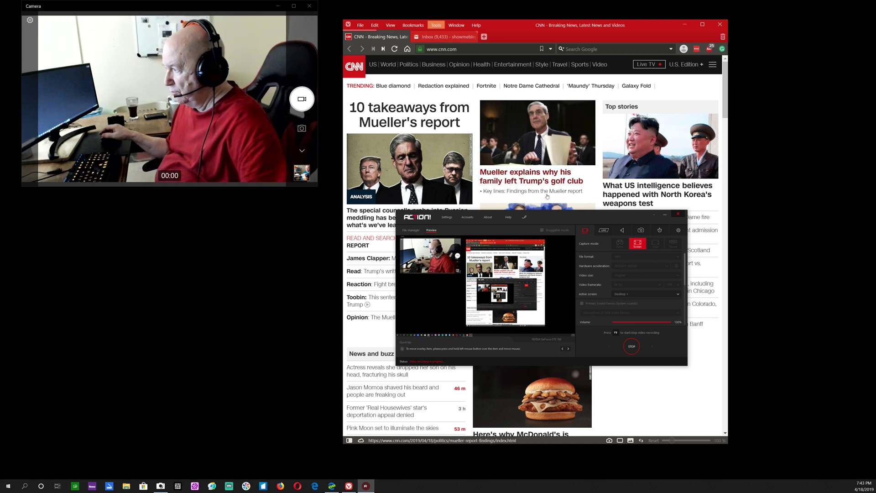
left_click_drag(536, 216, 684, 114)
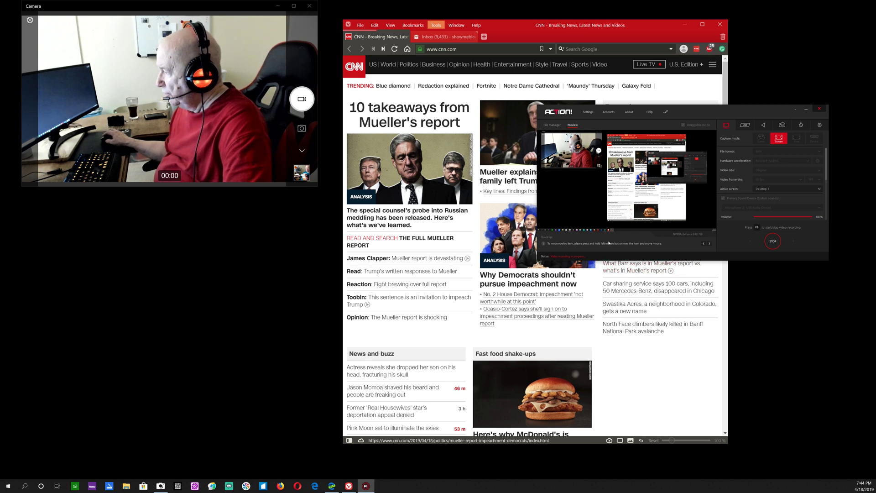
left_click_drag(686, 115, 875, 139)
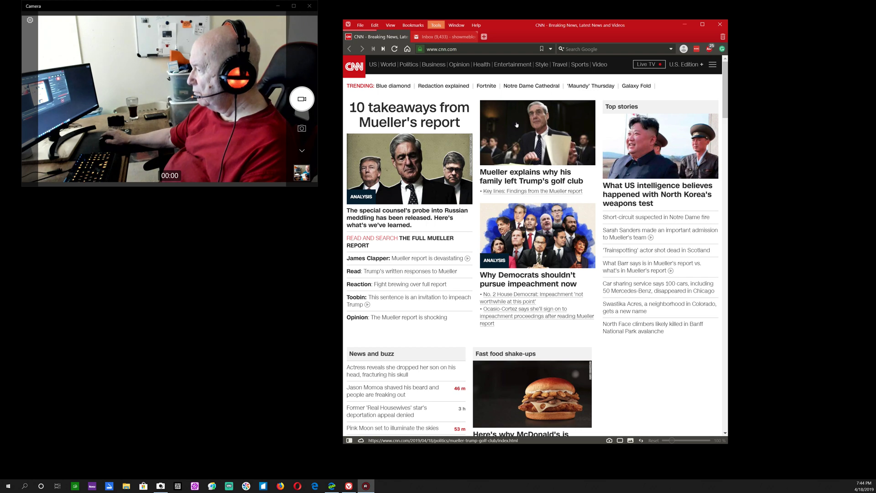
left_click(484, 36)
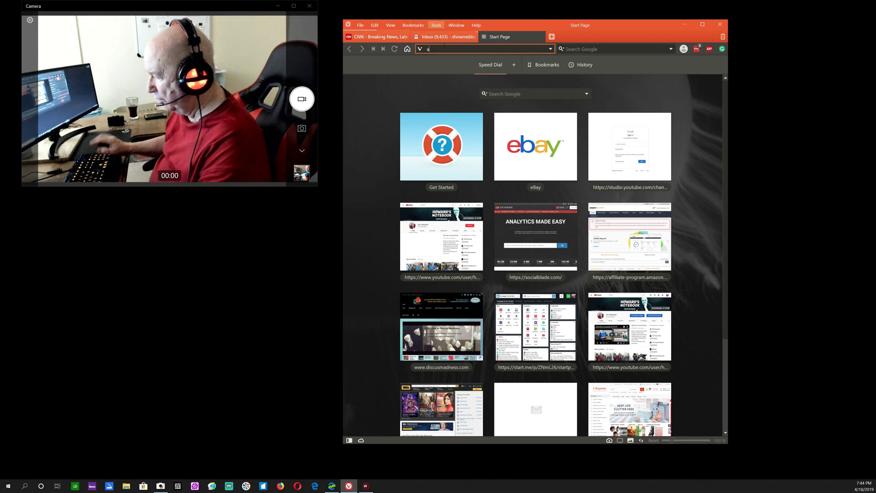
type("act")
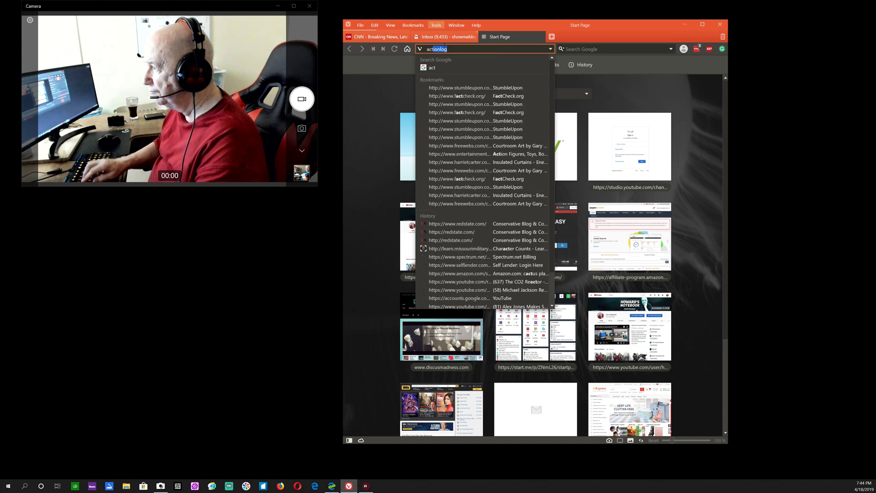
type("89h")
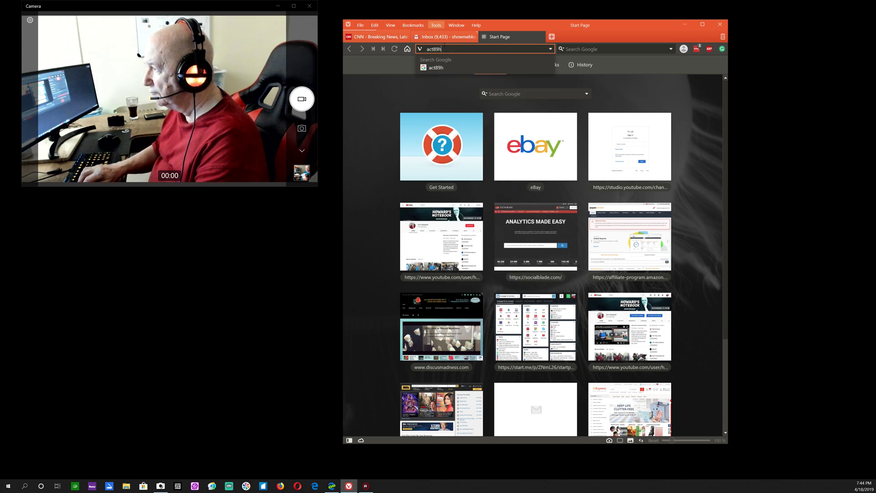
key("BackSpace")
key("BackSpace")
key("BackSpace")
key("BackSpace")
key("BackSpace")
key("BackSpace")
key("Escape")
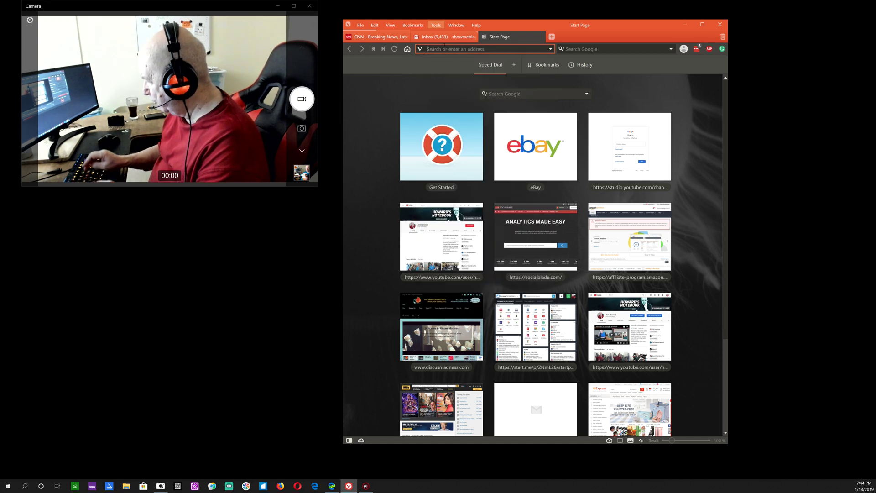
type("act")
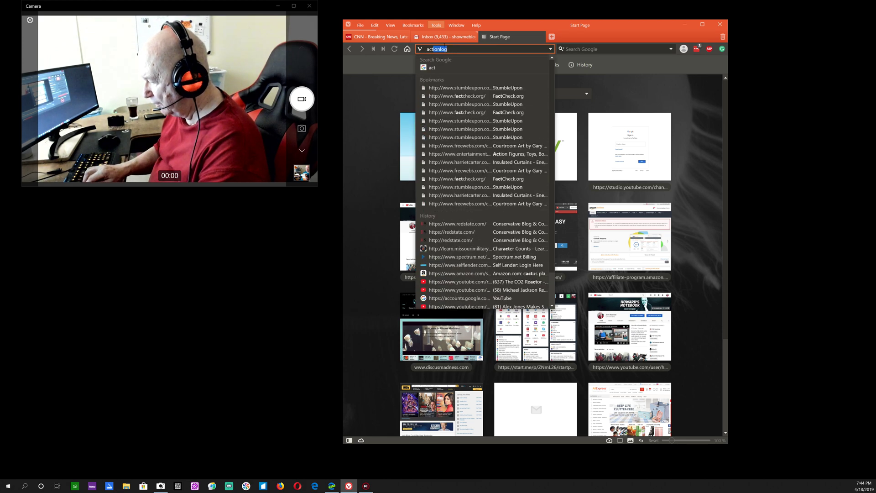
type("ion")
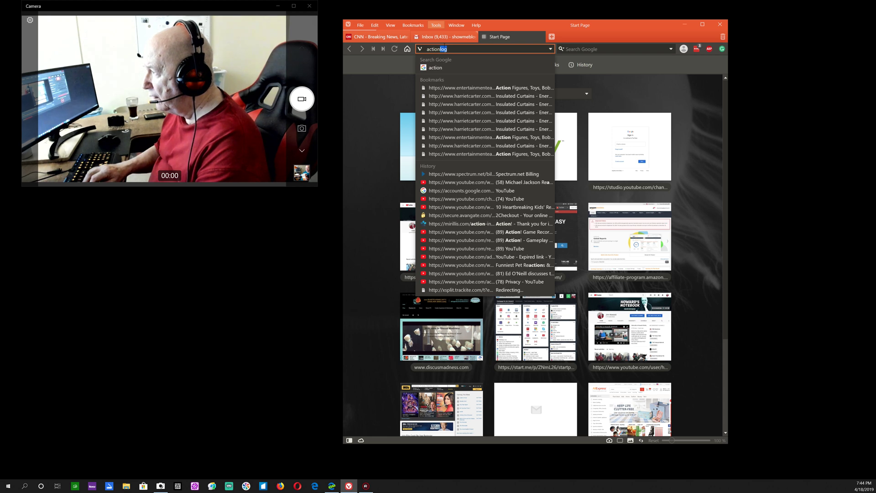
key("Escape")
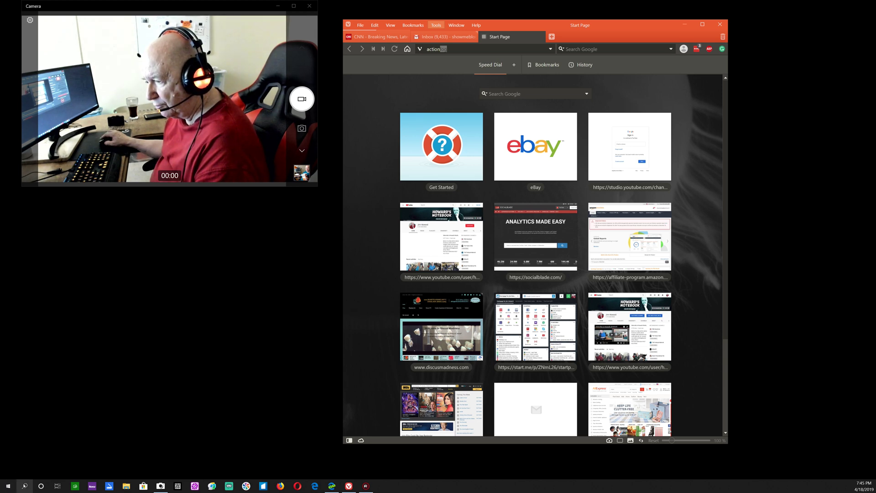
Reopen the mirillis.com Action! screen recorder page from today's Timeline activities and bring its Edge window onto this desktop
left_click(57, 486)
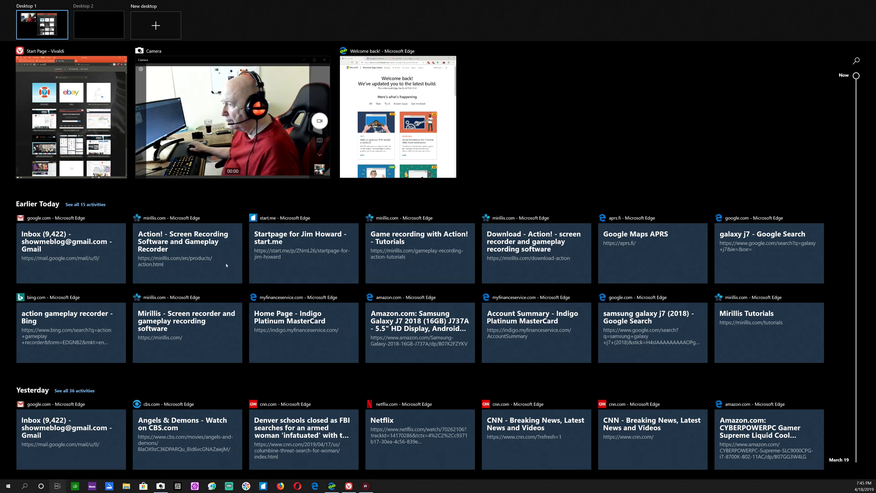
left_click(180, 243)
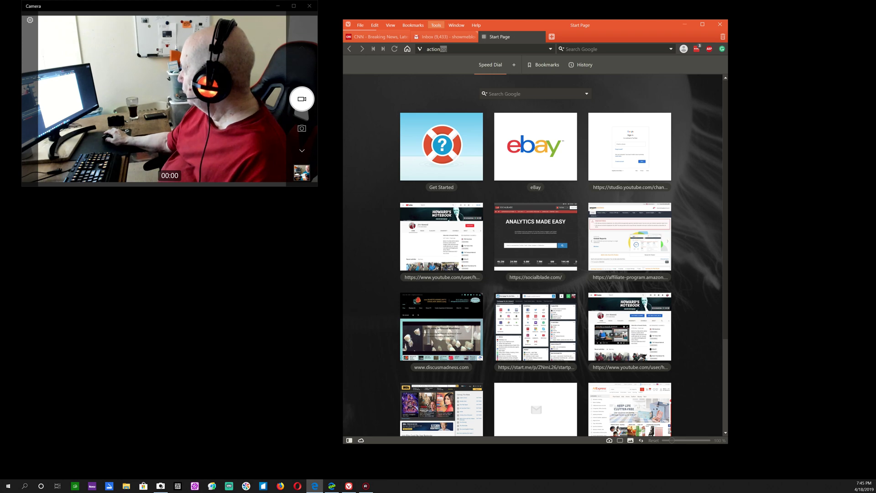
left_click_drag(875, 28, 269, 117)
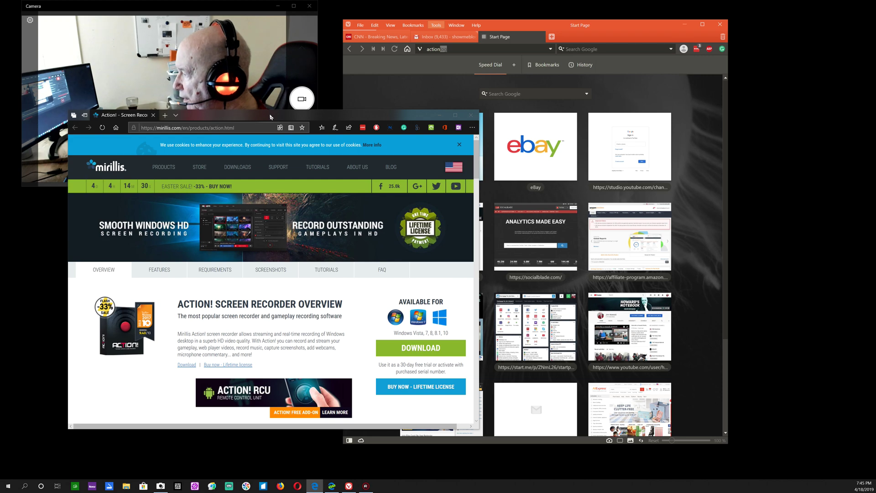
Minimize Vivaldi, move the Edge window beside the Camera window and extend its lower edge to make it taller
left_click(685, 25)
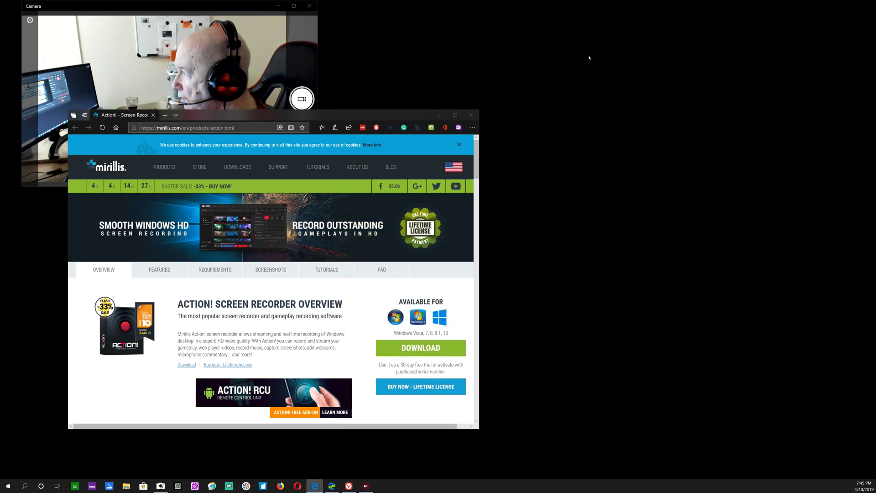
left_click_drag(378, 115, 626, 15)
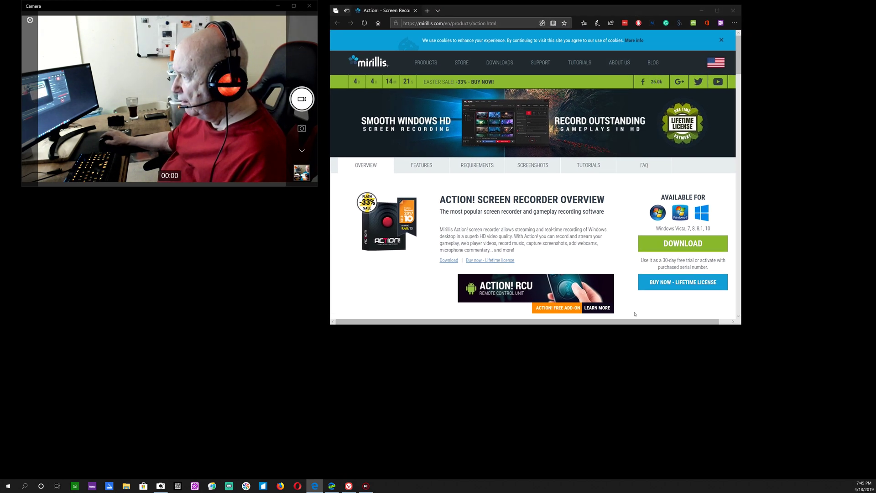
left_click_drag(636, 325, 651, 411)
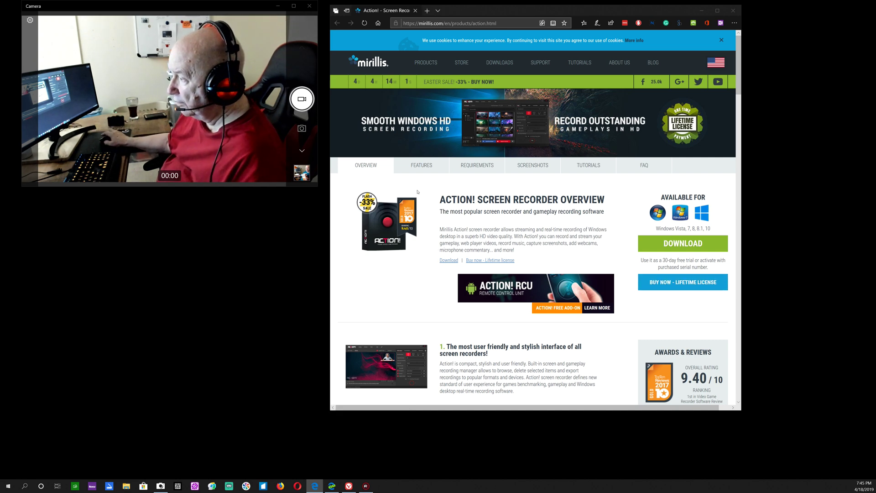
Show the Action! features page and examine the licenses comparison of the trial, home and commercial versions
left_click(419, 167)
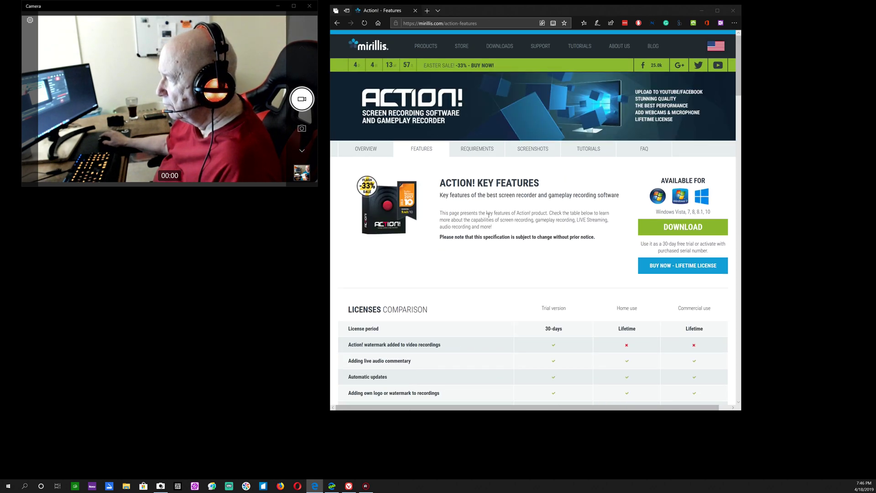
scroll(456, 206, "down", 2)
scroll(498, 235, "down", 1)
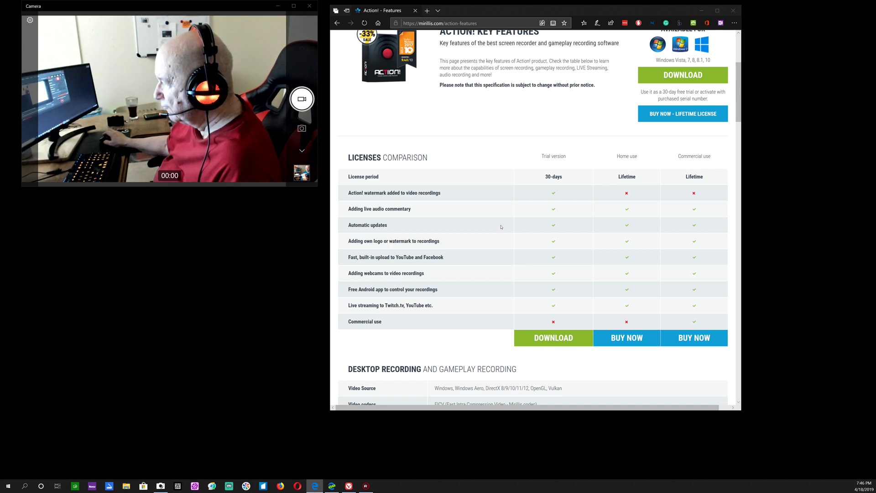
scroll(503, 230, "up", 1)
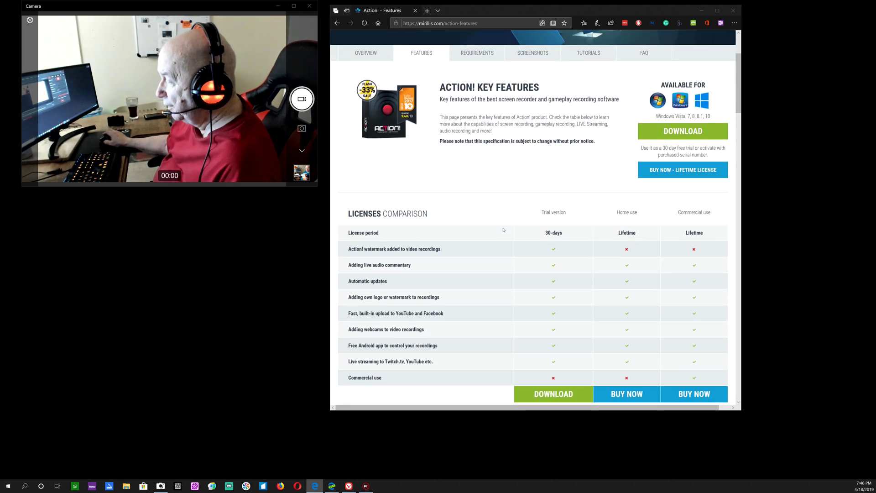
scroll(504, 230, "down", 1)
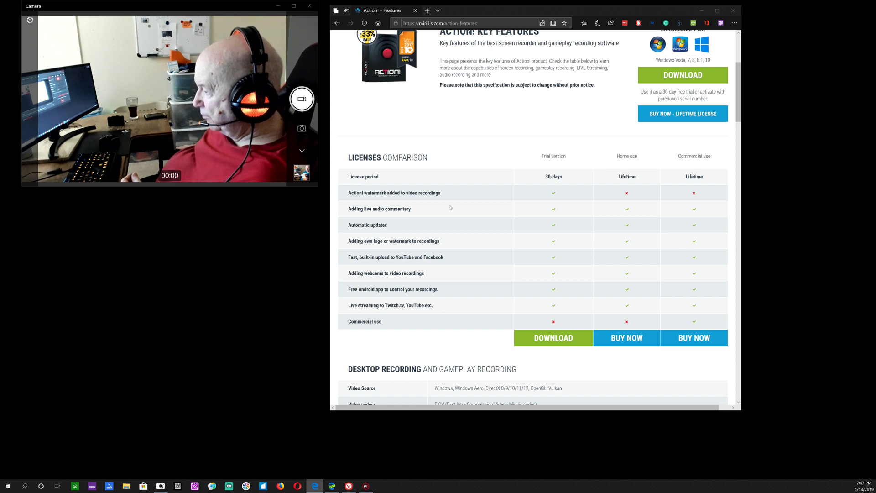
Examine the desktop recording, live streaming, benchmarking and audio recording specifications of Action!, then return to the start of the page
scroll(450, 207, "down", 4)
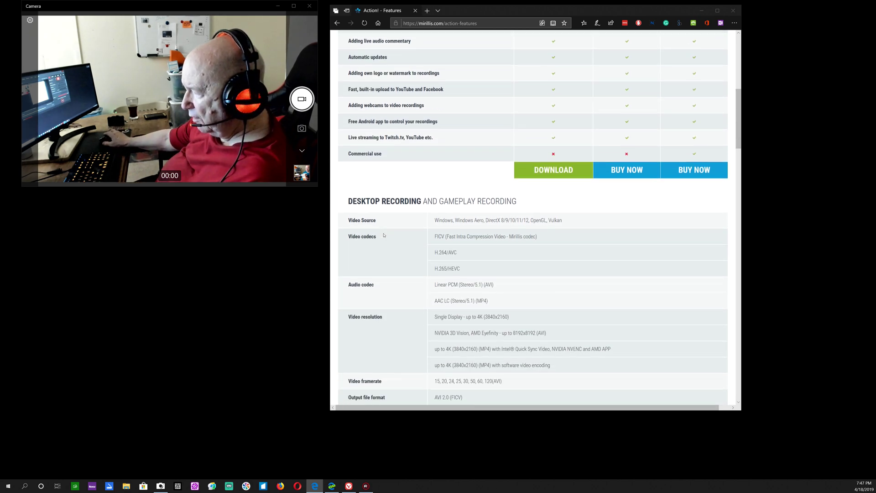
scroll(384, 235, "down", 1)
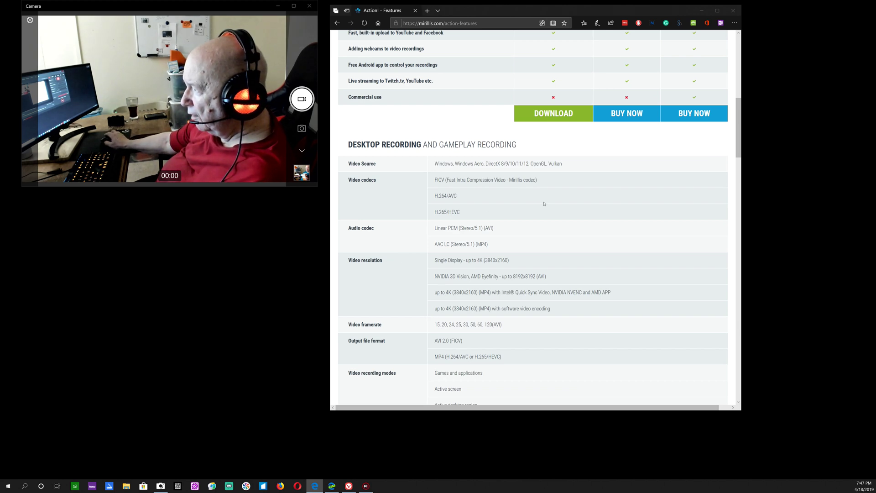
scroll(543, 204, "down", 1)
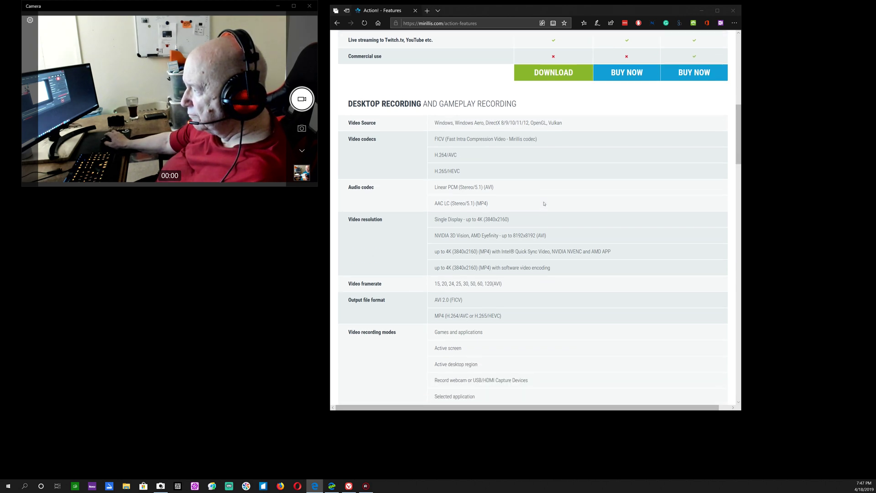
scroll(544, 203, "down", 5)
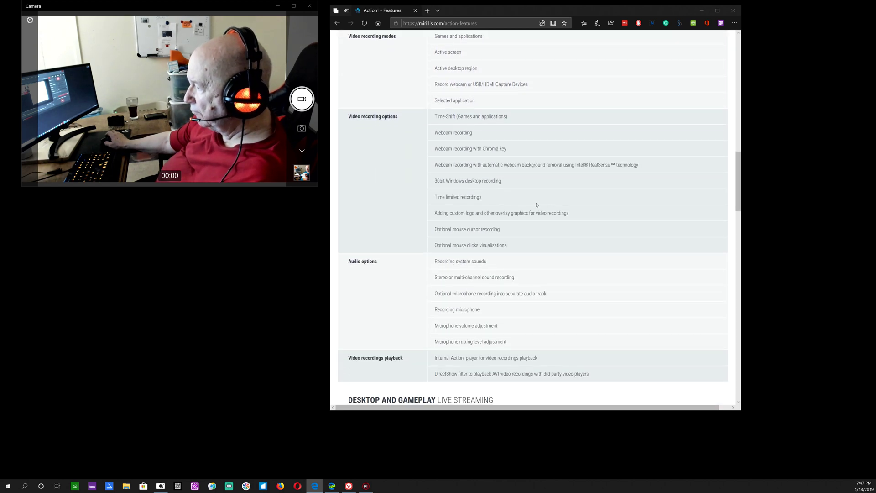
scroll(537, 205, "down", 2)
scroll(535, 208, "up", 2)
scroll(532, 209, "down", 8)
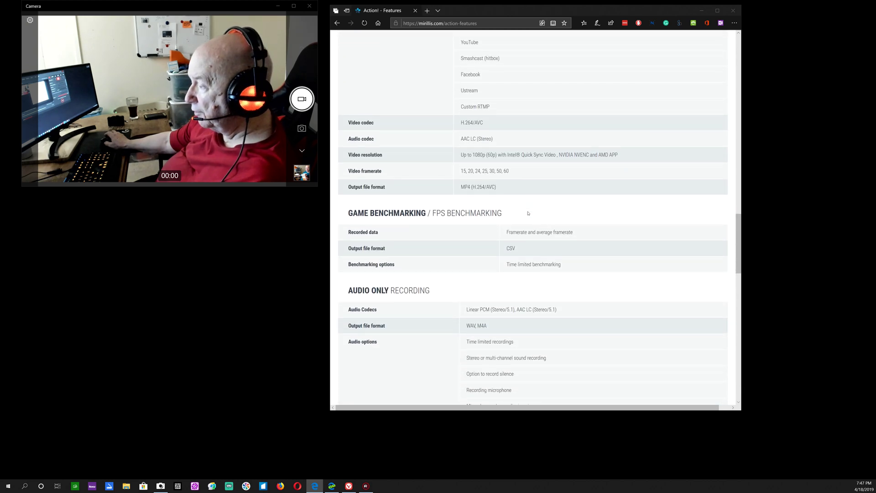
scroll(512, 226, "up", 20)
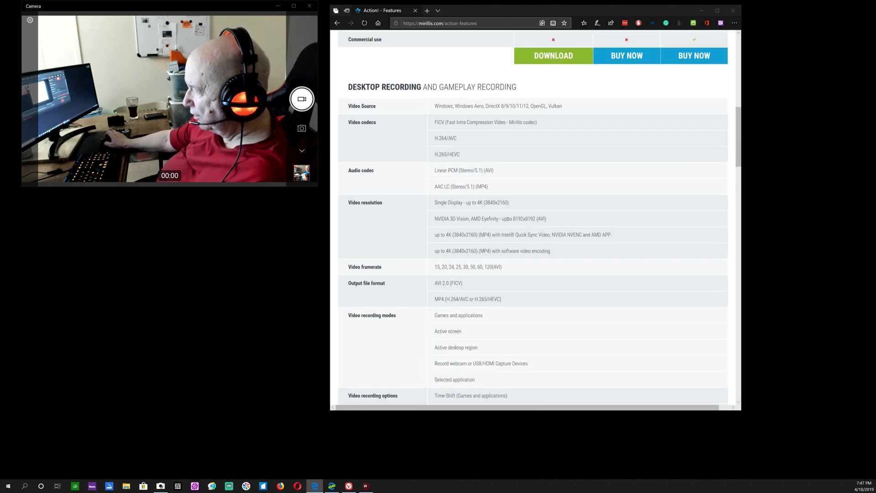
scroll(505, 221, "up", 3)
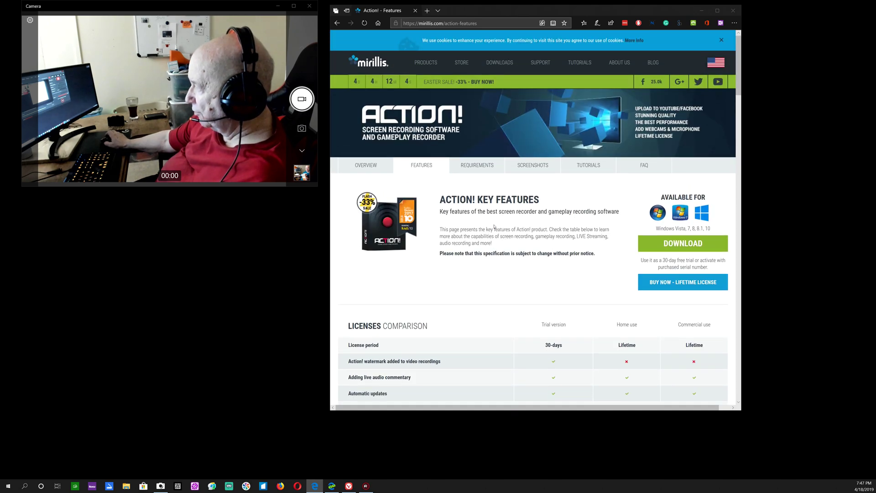